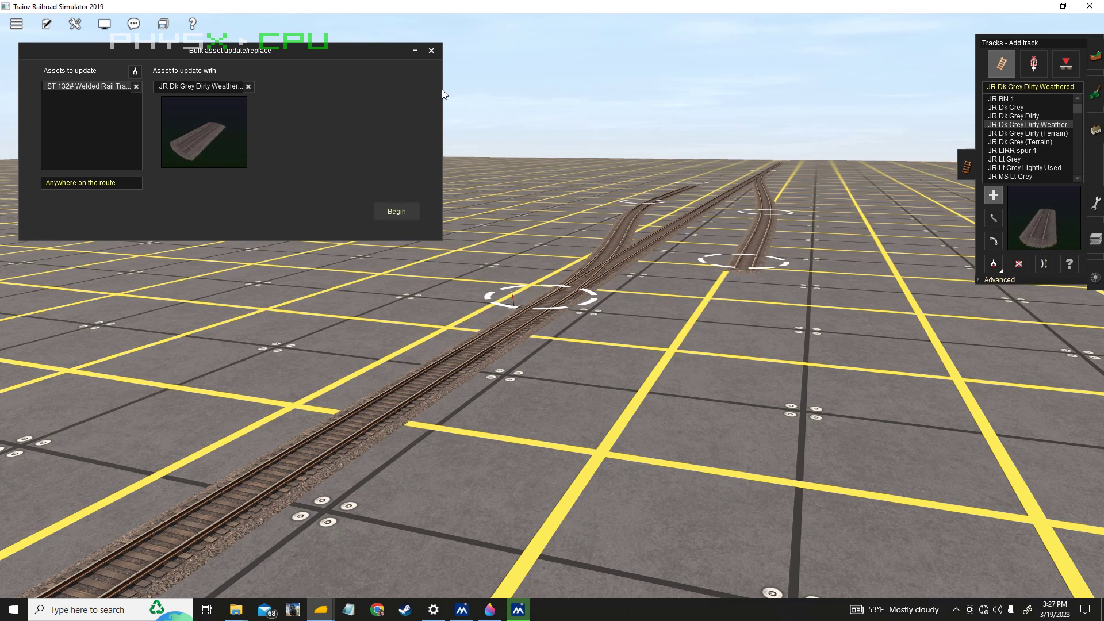
Close the bulk replacement window and find the Switch Machine M UP 1 trackside object by searching for "switchstand"
left_click(432, 50)
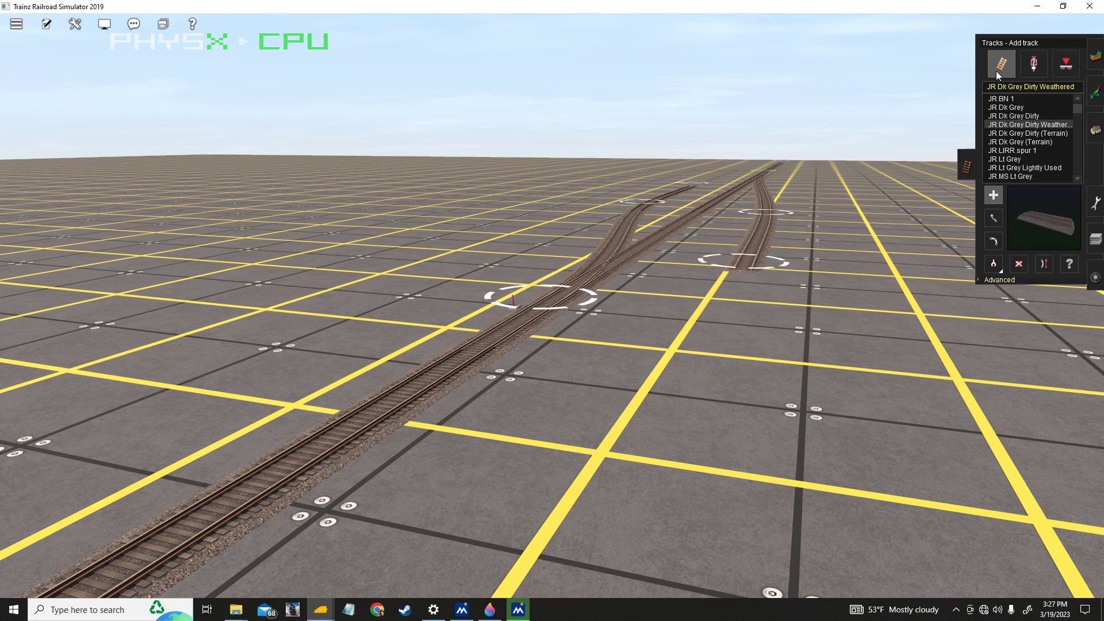
left_click(1023, 66)
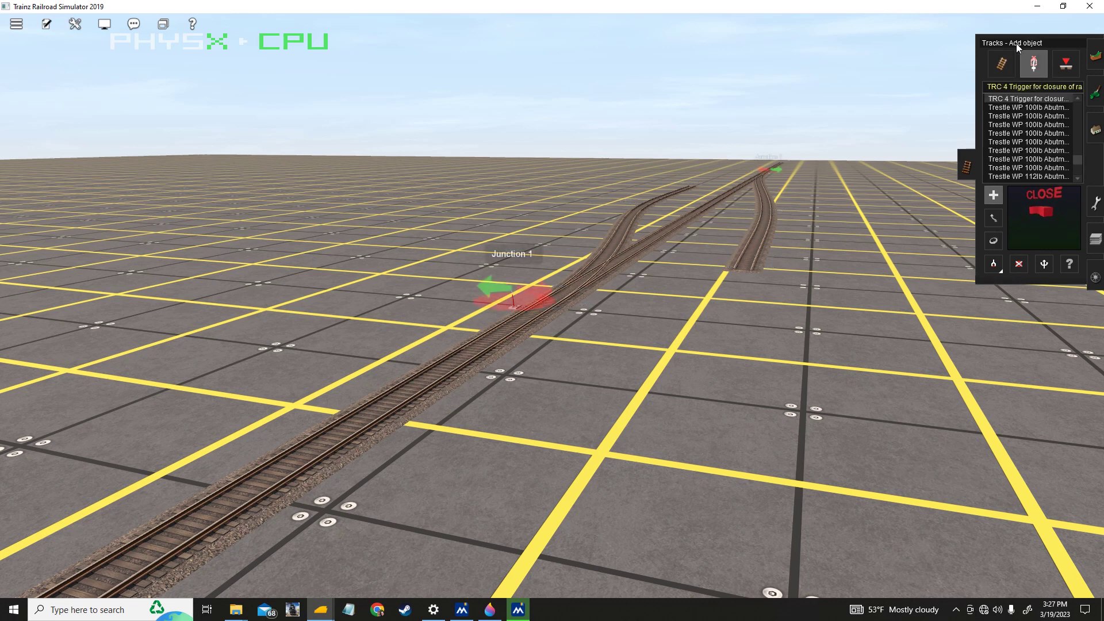
left_click(1048, 87)
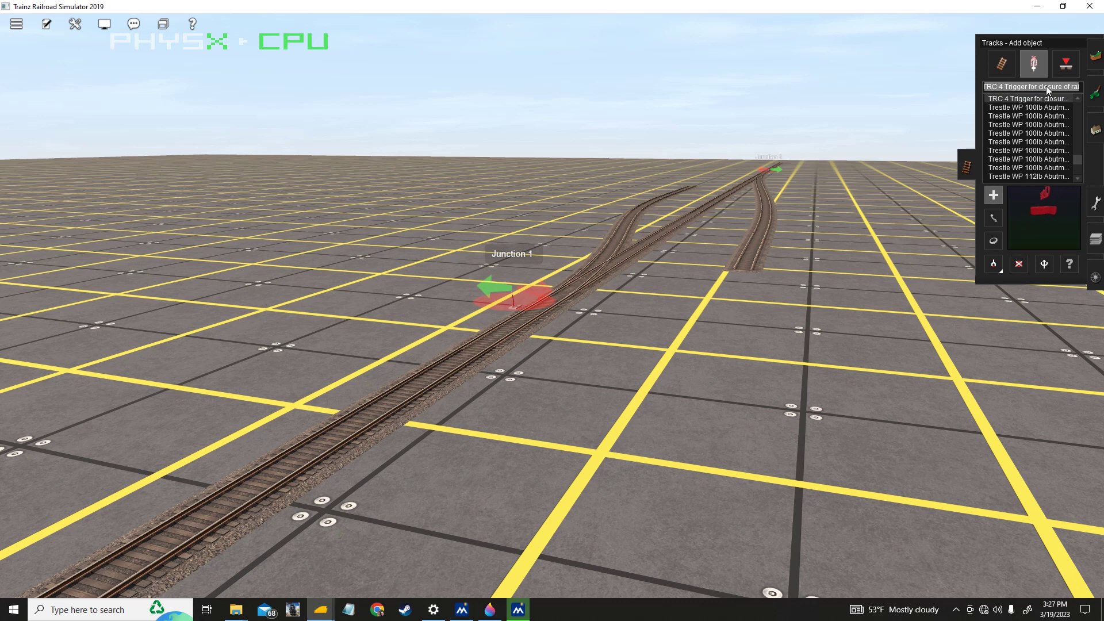
type("switc")
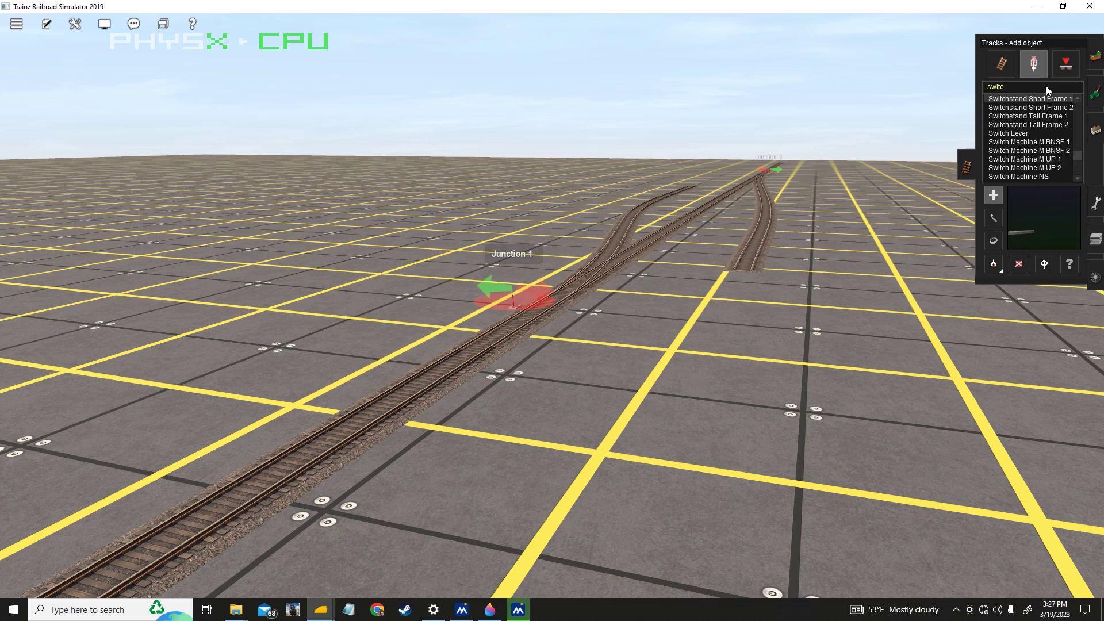
type("hstanm")
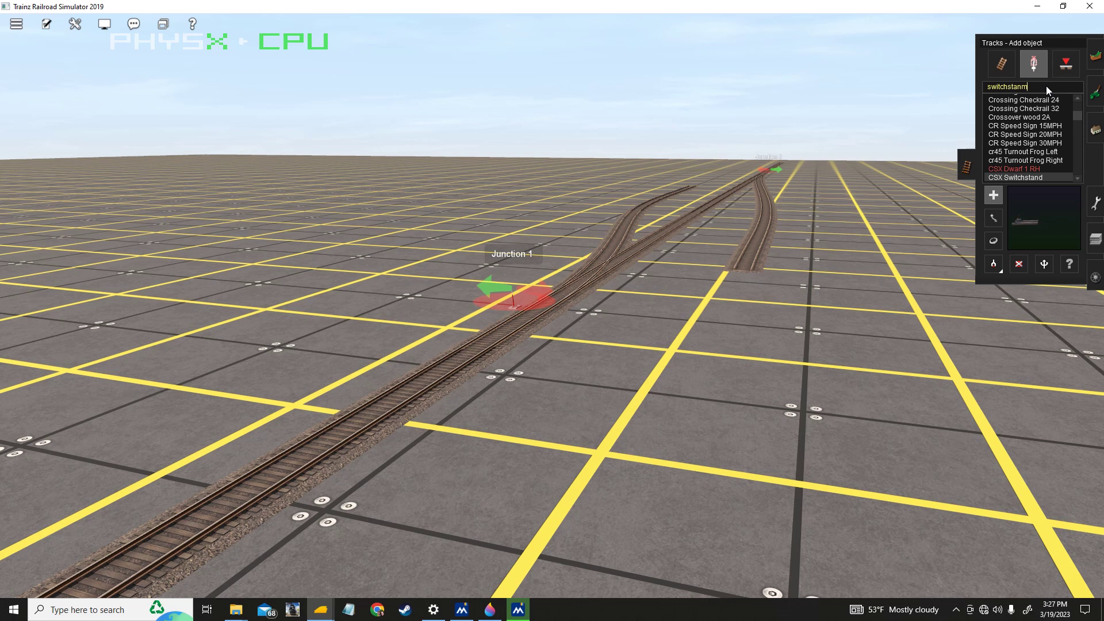
key("BackSpace")
type("d")
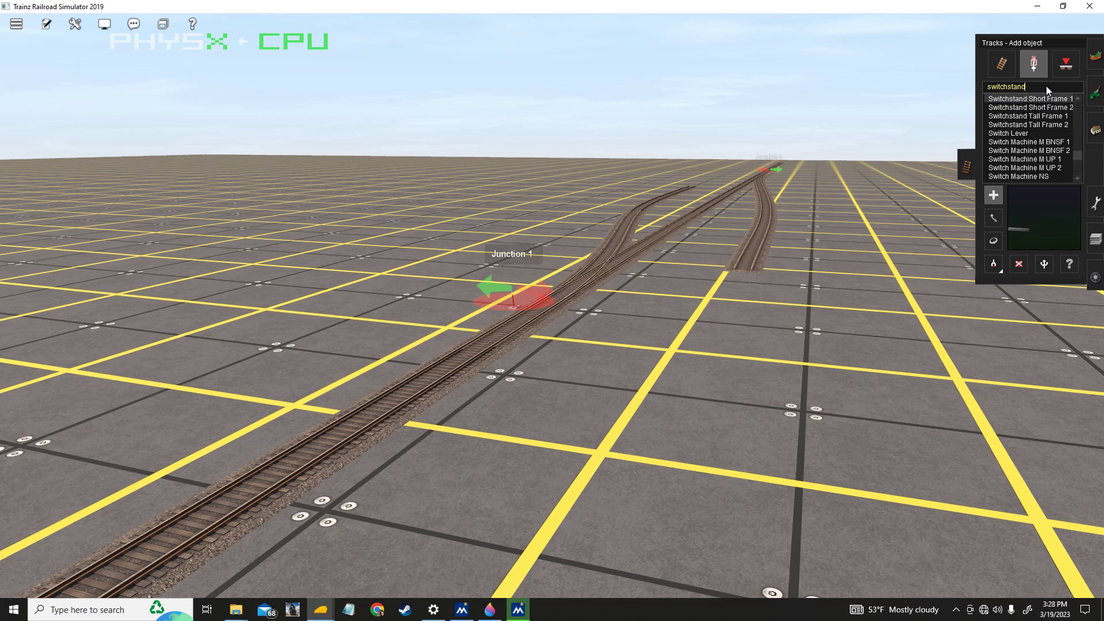
left_click(1044, 160)
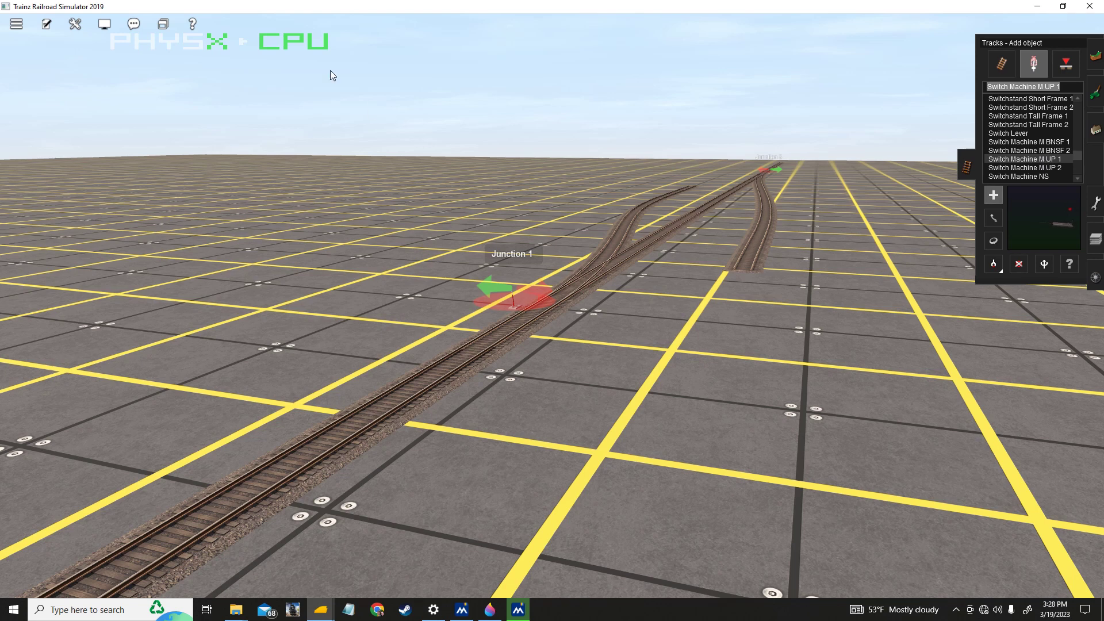
Bulk replace the Switch Lever picked at Junction 1 with Switch Machine M UP 1 anywhere on the route
left_click(75, 23)
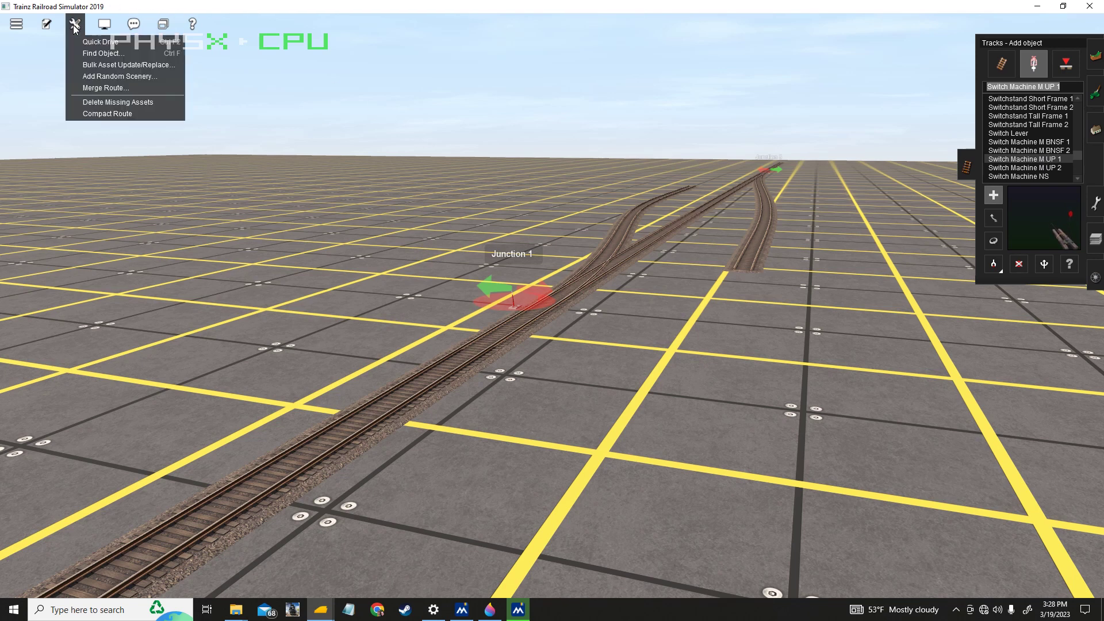
left_click(94, 65)
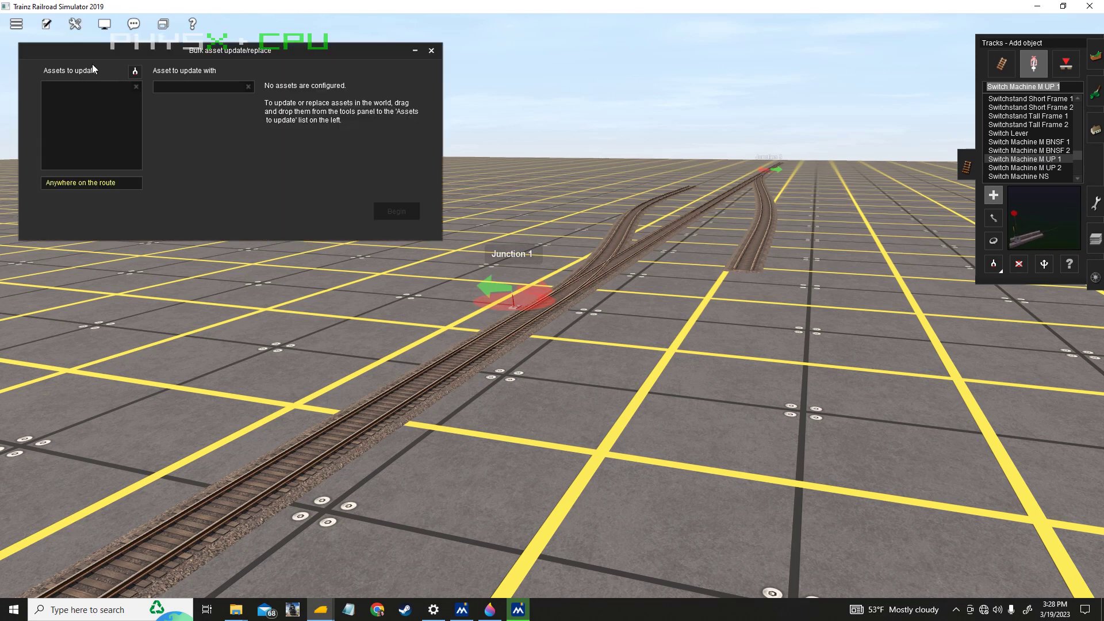
left_click(134, 71)
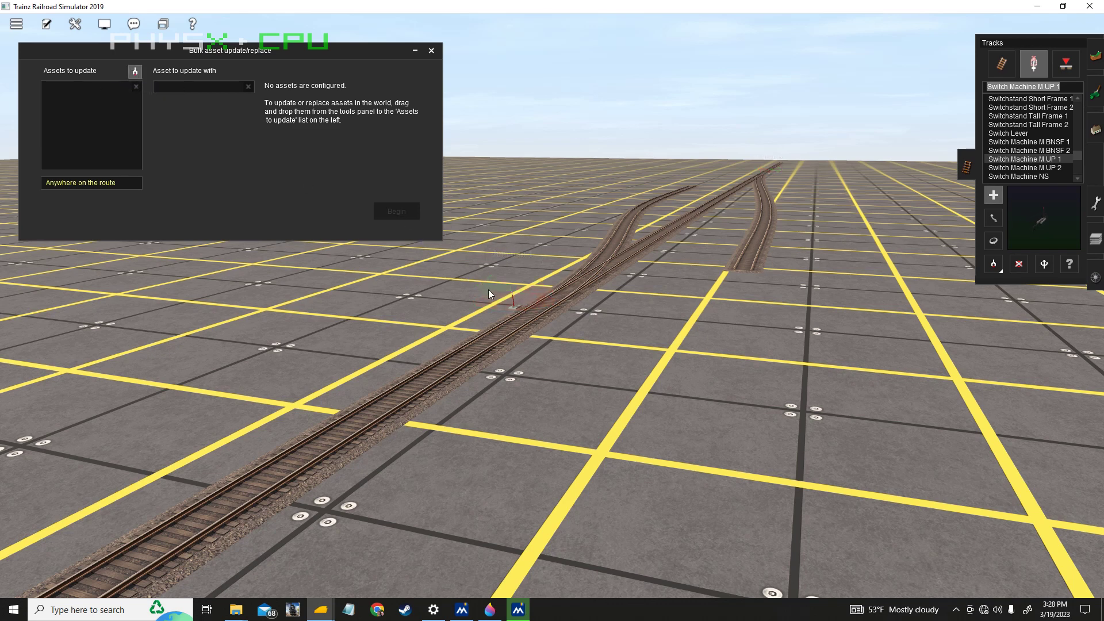
left_click(512, 302)
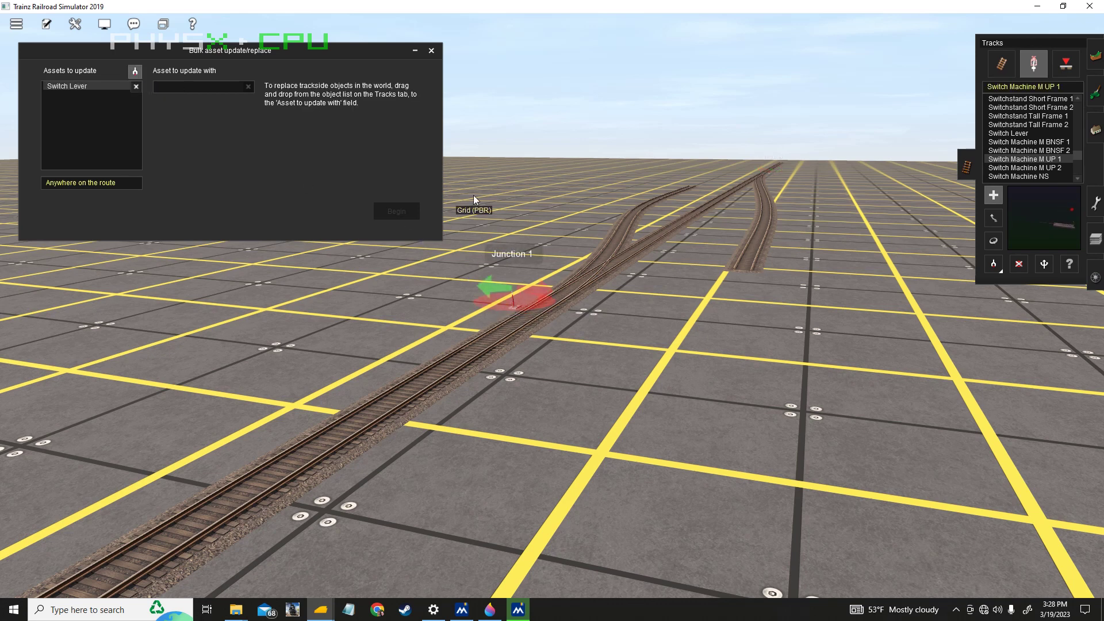
left_click_drag(1018, 159, 195, 87)
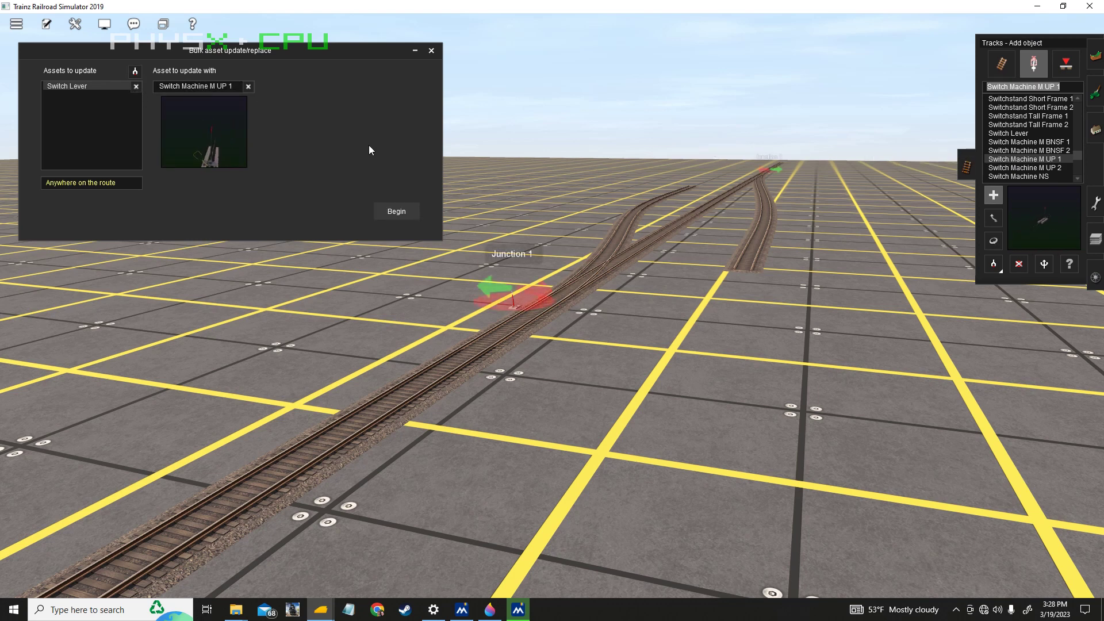
left_click(390, 213)
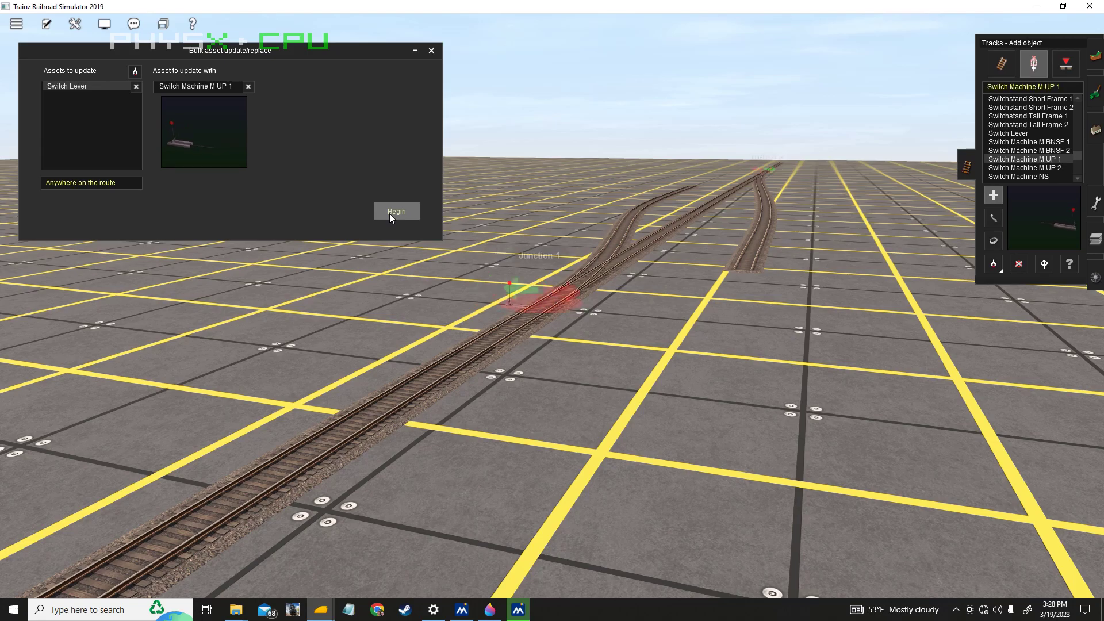
Close the bulk replacement window and inspect the switch machines at the junctions along the route
right_click(660, 207)
right_click(556, 195)
right_click(646, 402)
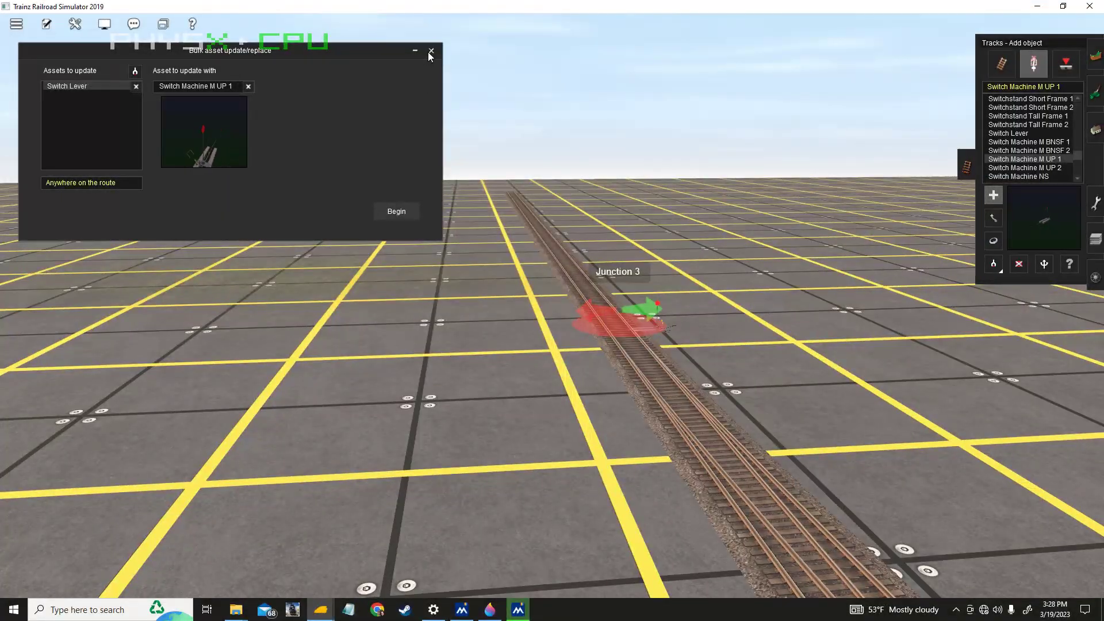
left_click(431, 51)
right_click(898, 397)
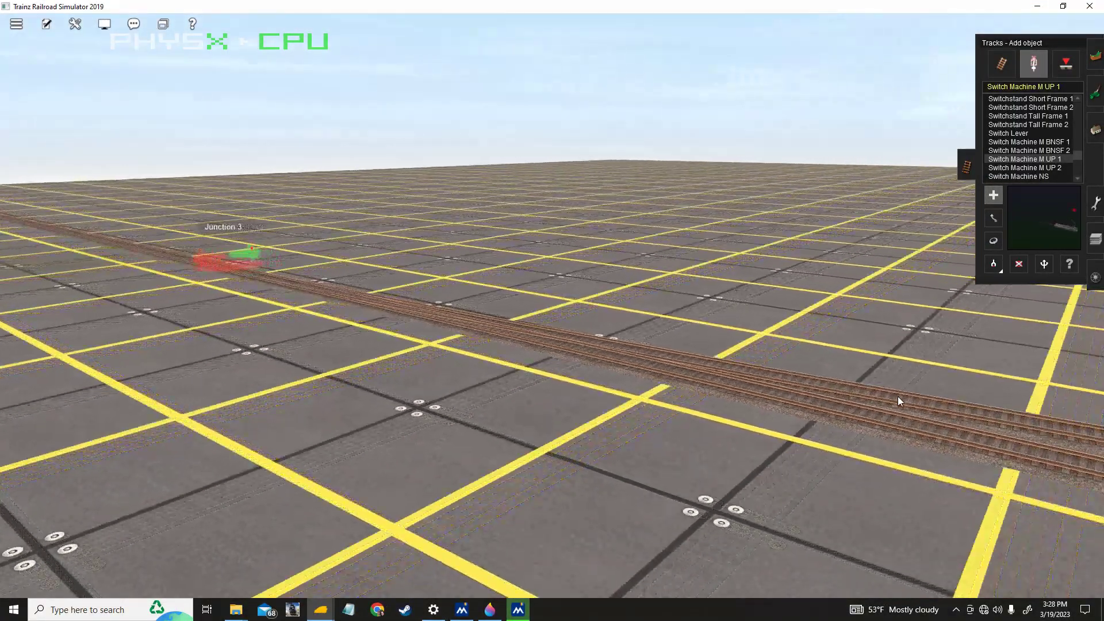
right_click(904, 359)
right_click(874, 248)
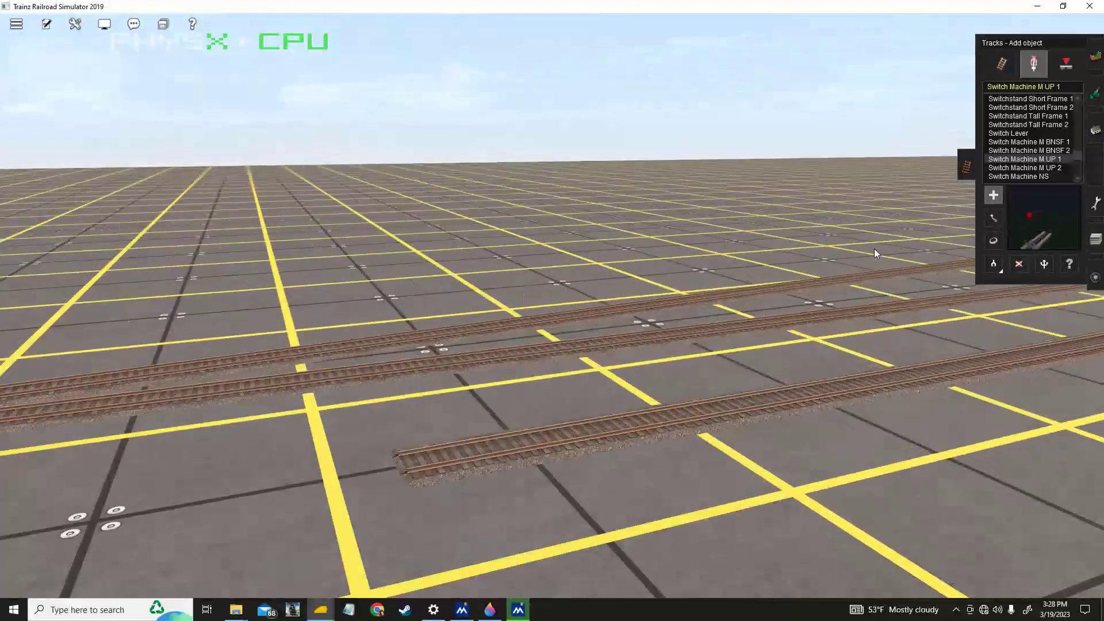
key("Right")
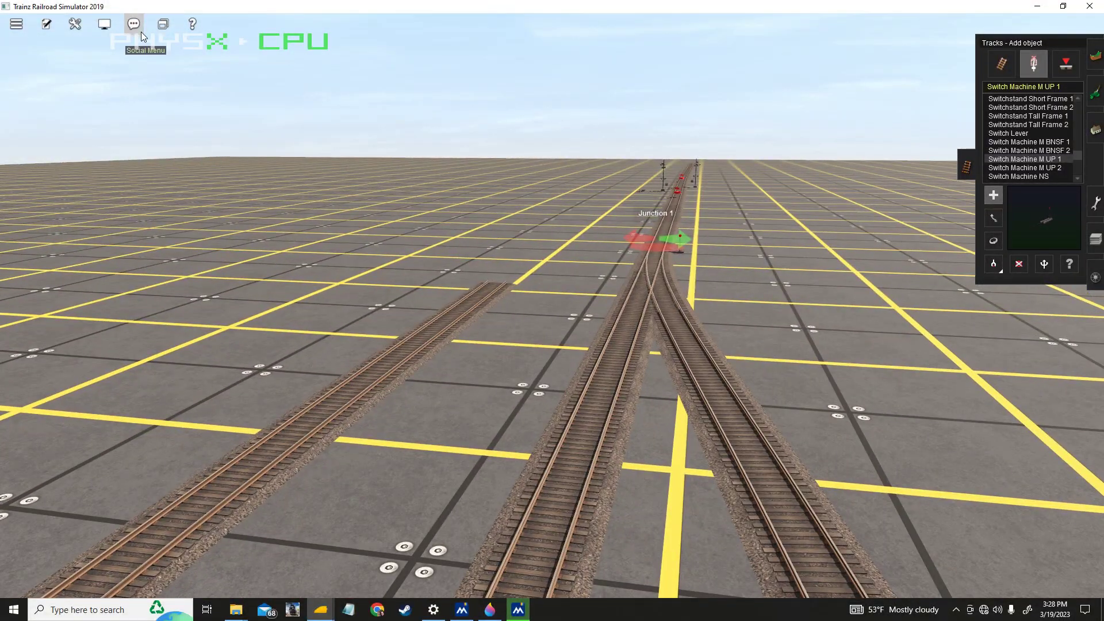
Filter the ground paint textures by "pbr"
left_click(1090, 99)
left_click(1044, 54)
type("pbr")
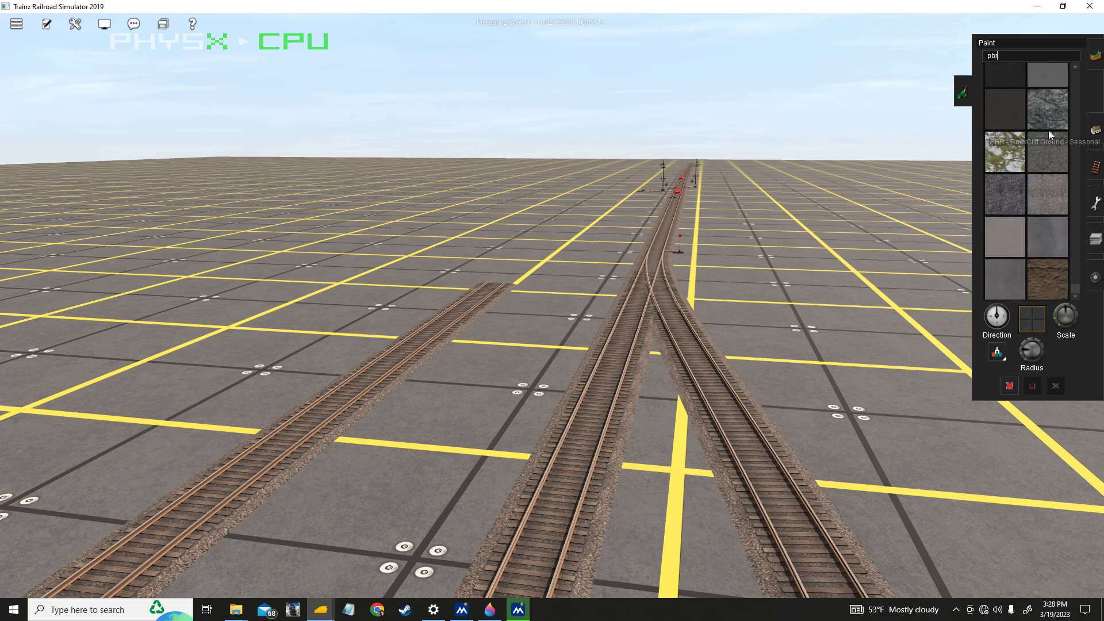
Look through the filtered ground textures for PBR Ground Rubble 04
scroll(1035, 202, "up", 3)
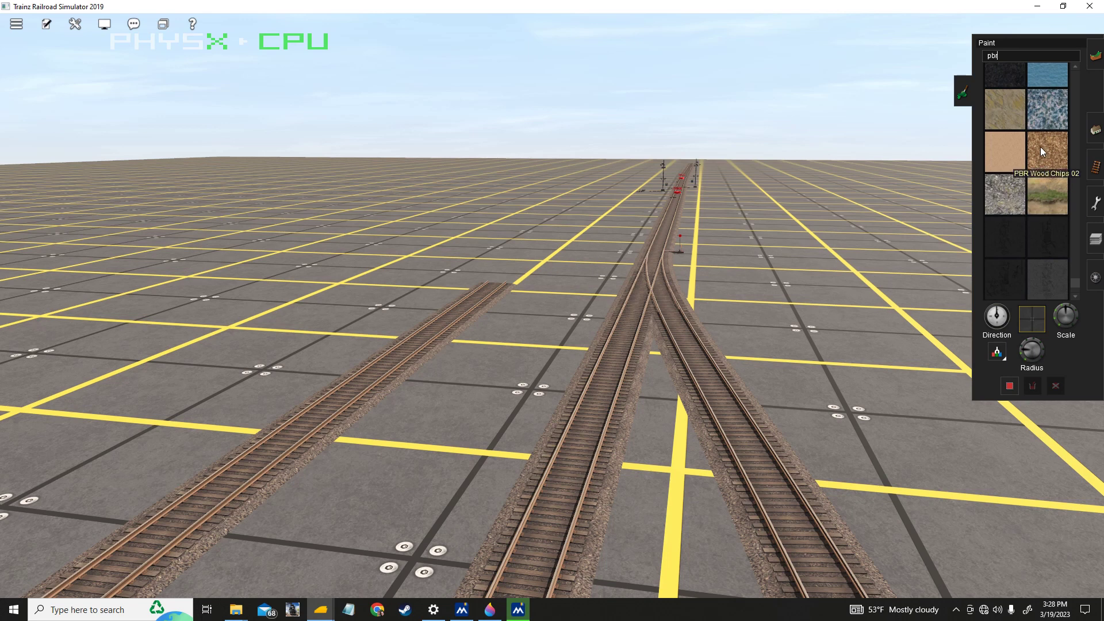
scroll(1040, 201, "down", 3)
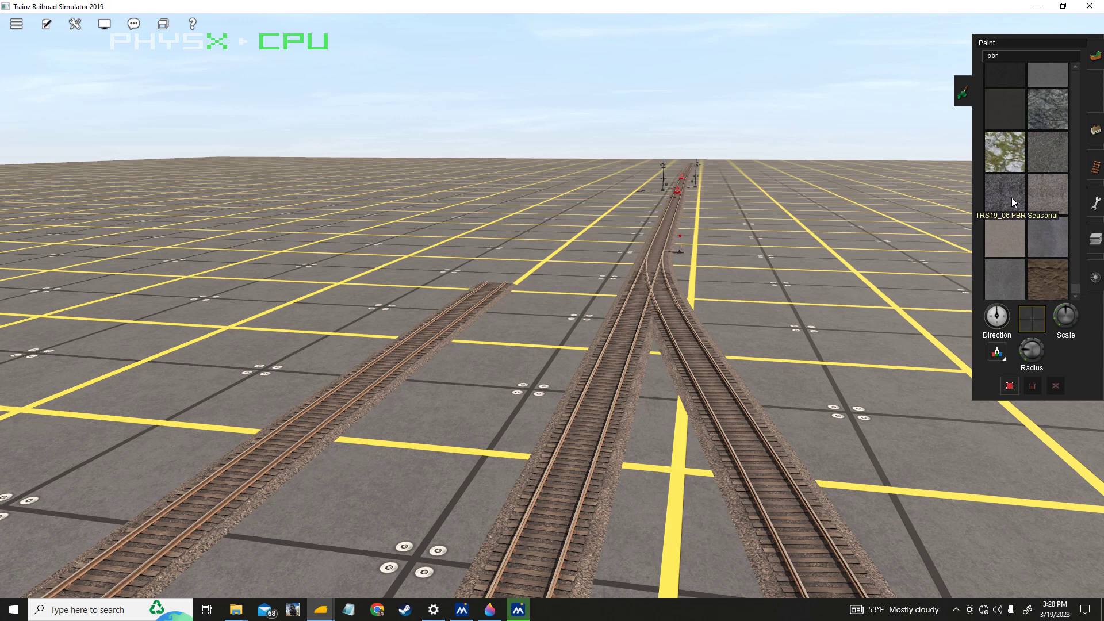
scroll(1012, 198, "up", 5)
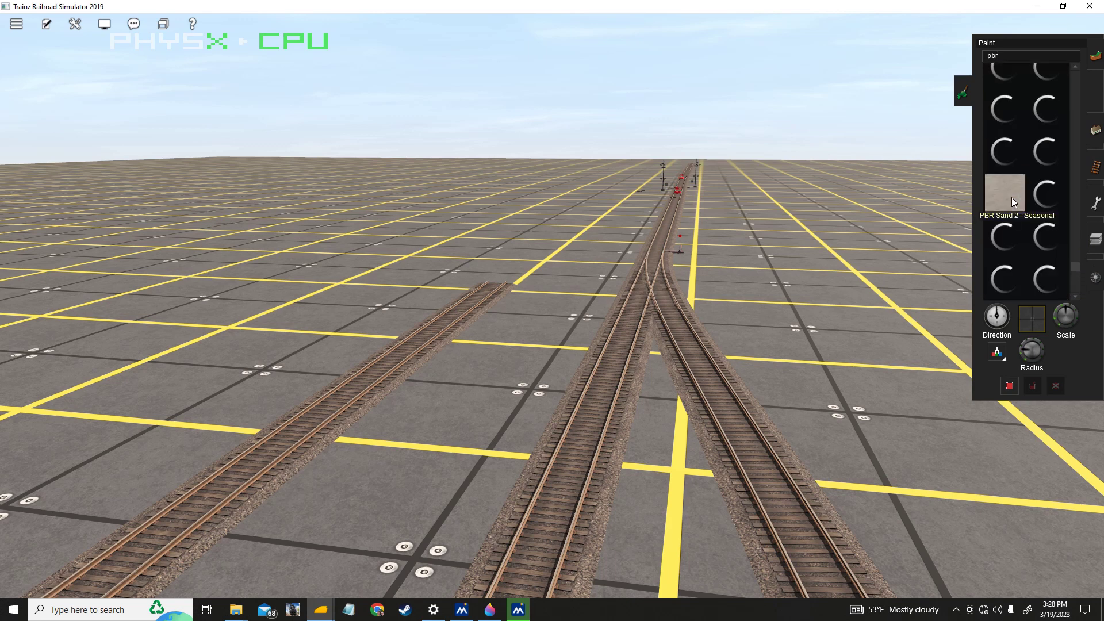
scroll(1012, 197, "up", 3)
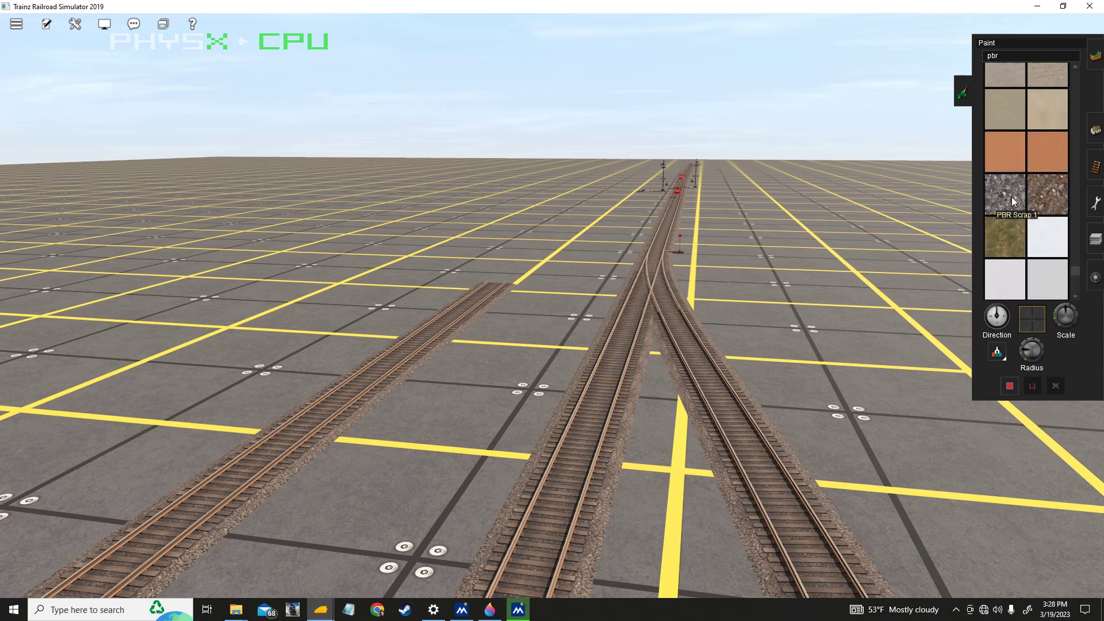
scroll(1007, 190, "up", 2)
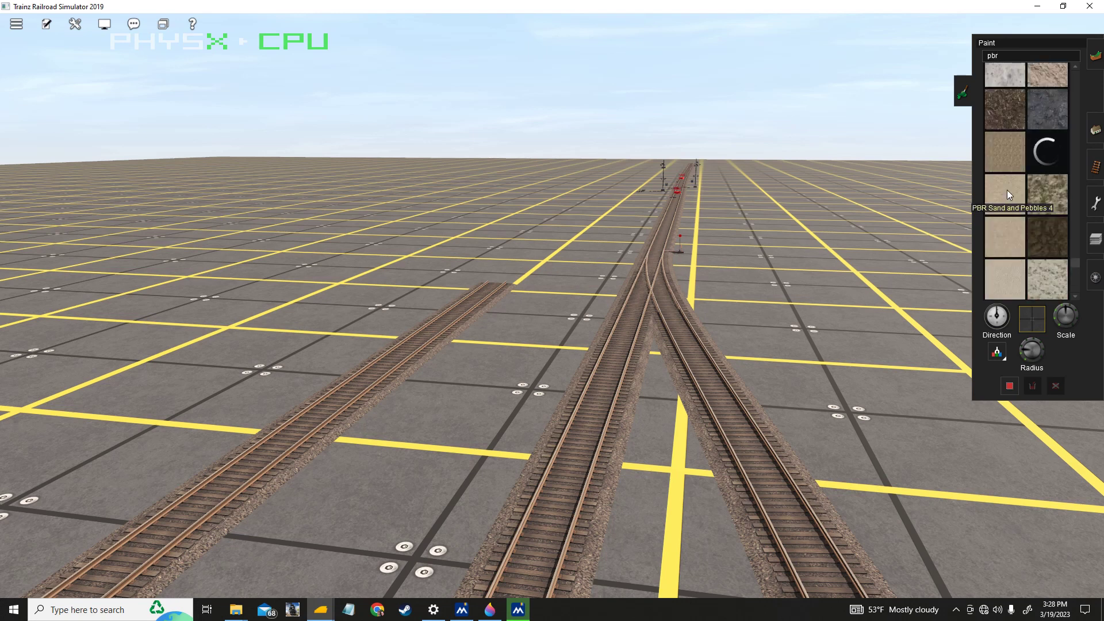
scroll(1007, 190, "up", 2)
scroll(1006, 189, "up", 2)
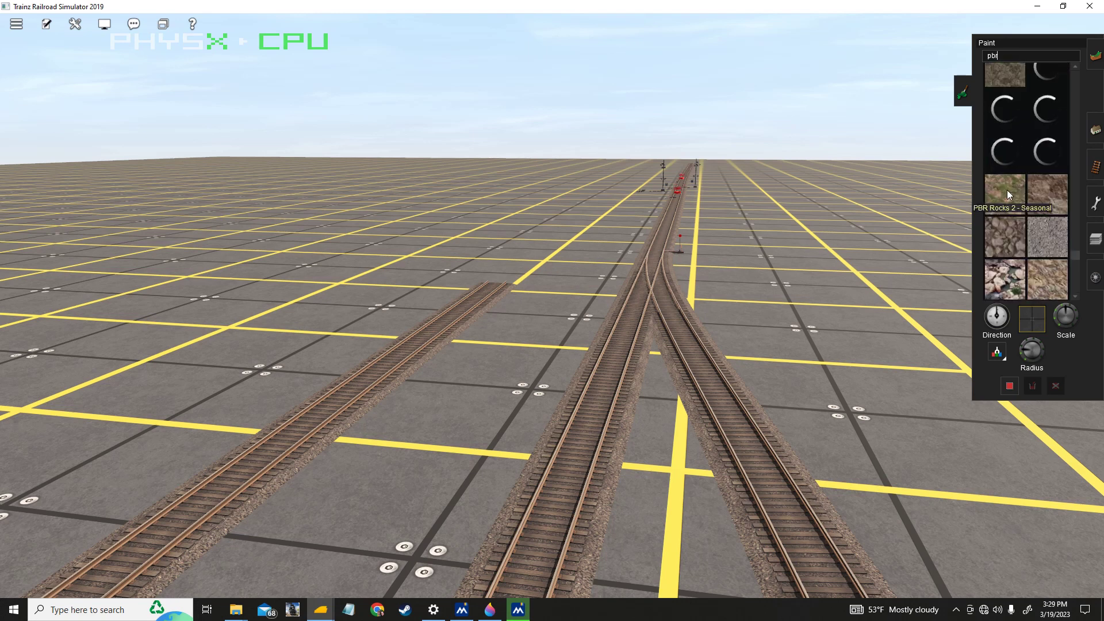
scroll(1012, 187, "up", 2)
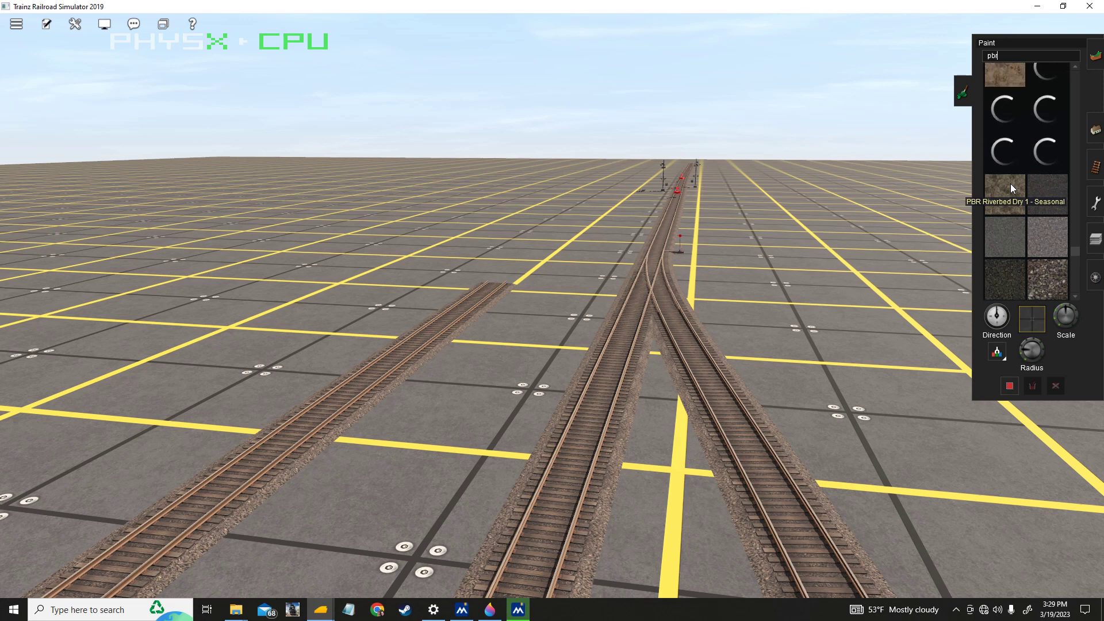
scroll(1011, 192, "up", 2)
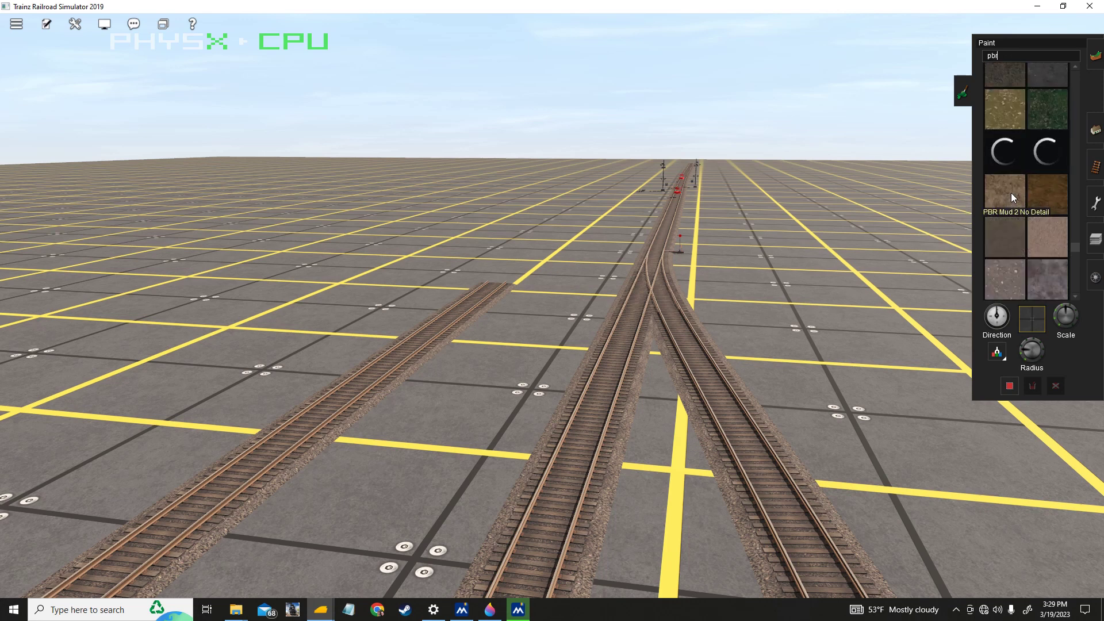
scroll(1011, 193, "up", 2)
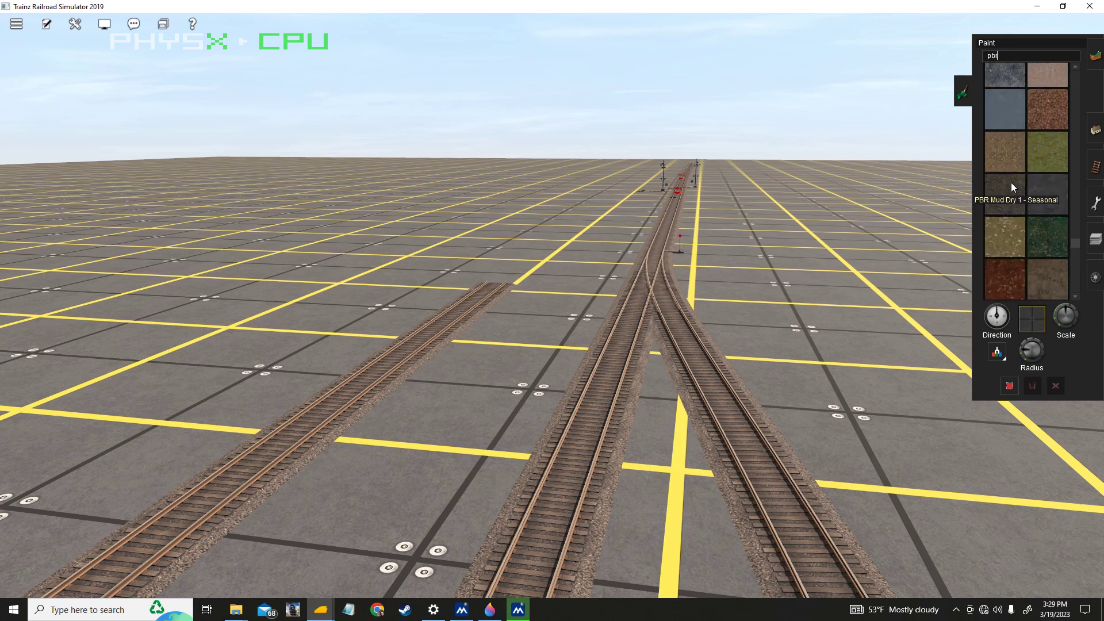
scroll(1046, 148, "up", 3)
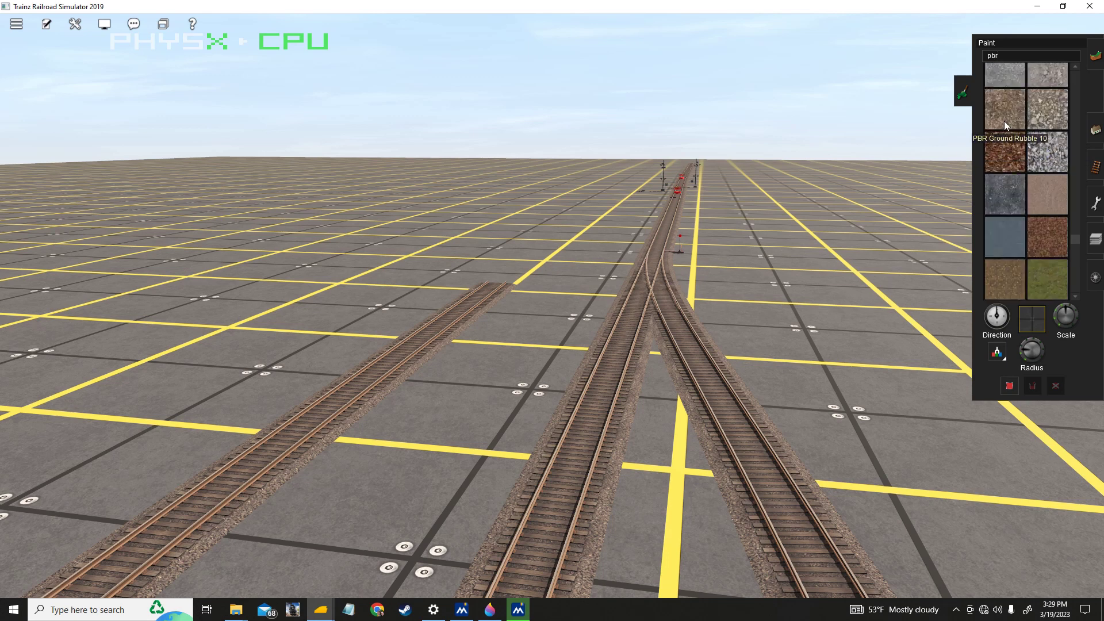
scroll(1033, 119, "up", 2)
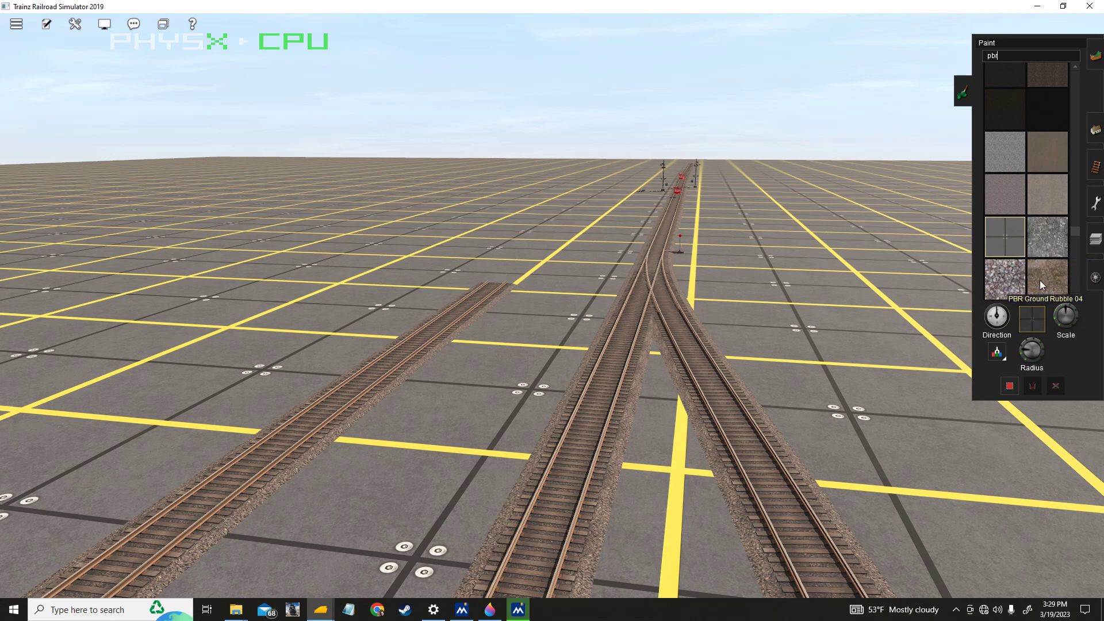
Bulk replace the Grid (PBR) ground texture with PBR Ground Rubble 04 anywhere on the route, also replacing texture rotation and scale
left_click(73, 24)
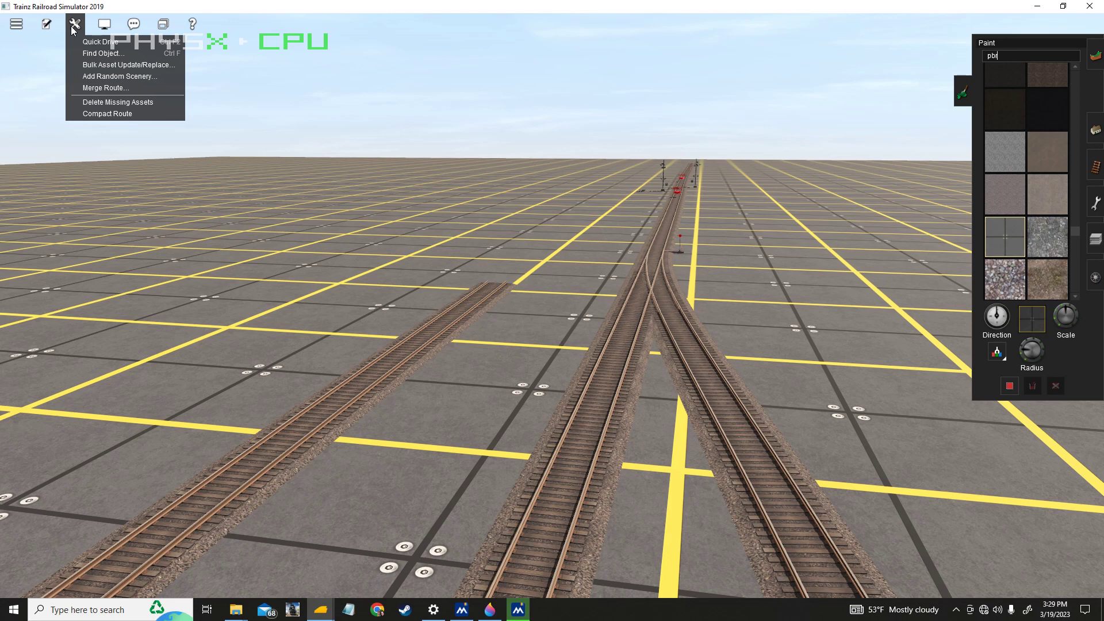
left_click(95, 67)
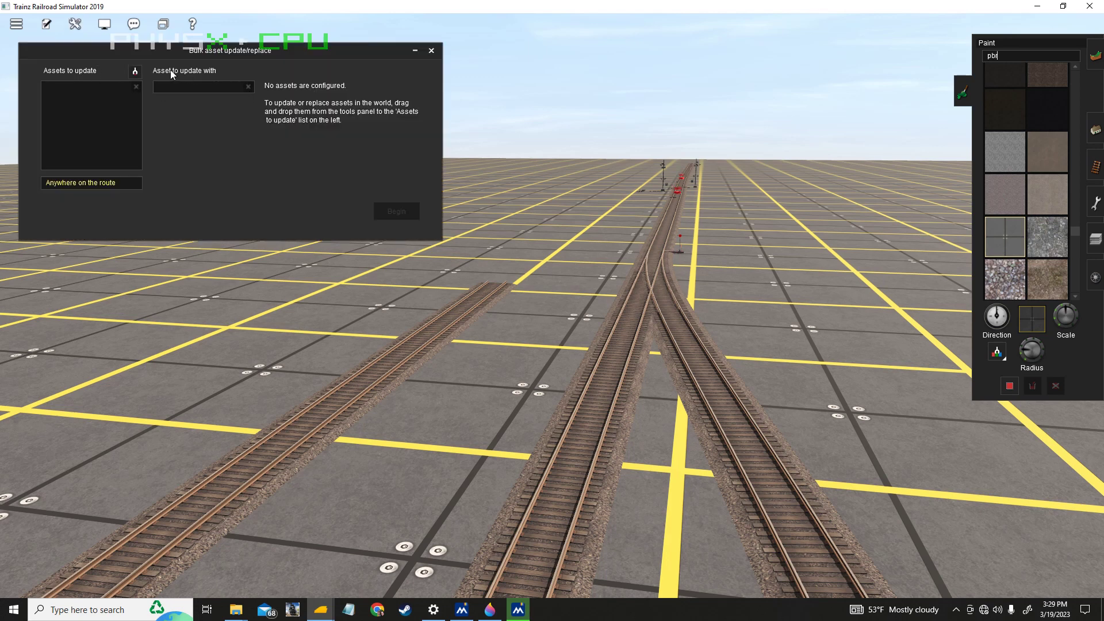
left_click(135, 71)
left_click(67, 335)
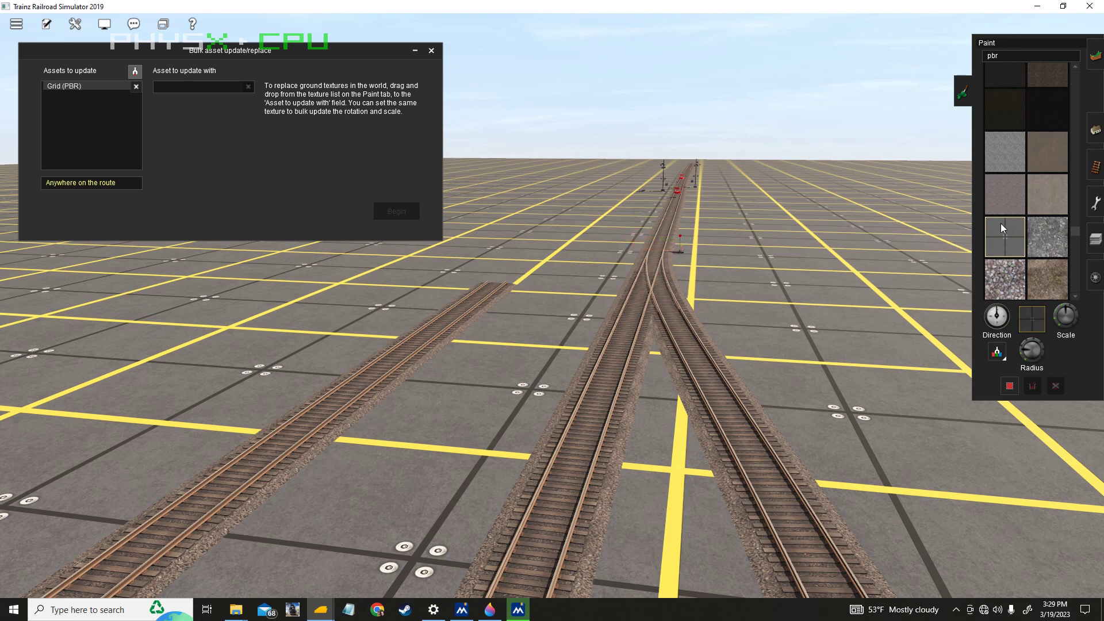
mouse_move(1037, 278)
left_mouse_down()
mouse_move(682, 187)
mouse_move(178, 86)
left_mouse_up()
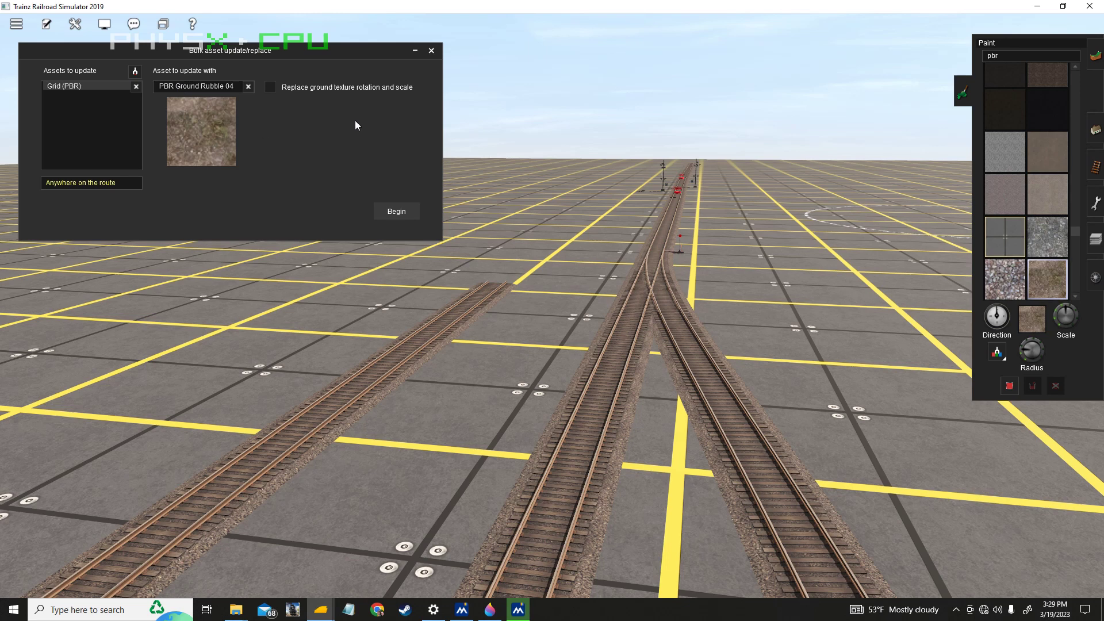
left_click(269, 87)
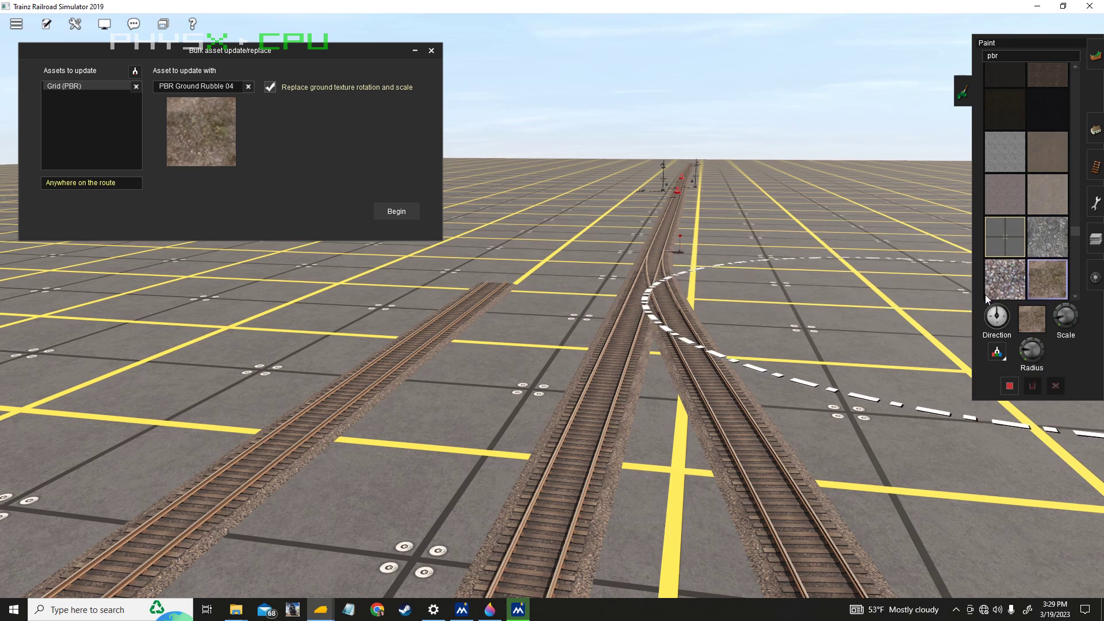
left_click(412, 209)
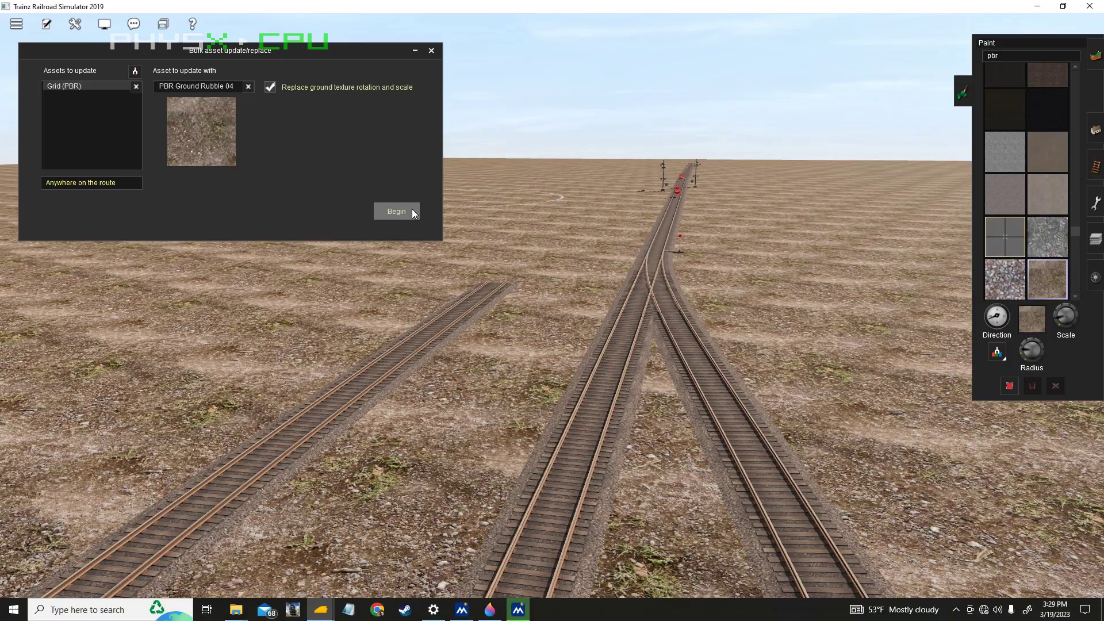
Close the bulk replacement window and inspect the replaced ground texture on both sides of the track
left_click(432, 51)
key("Right")
key("Right")
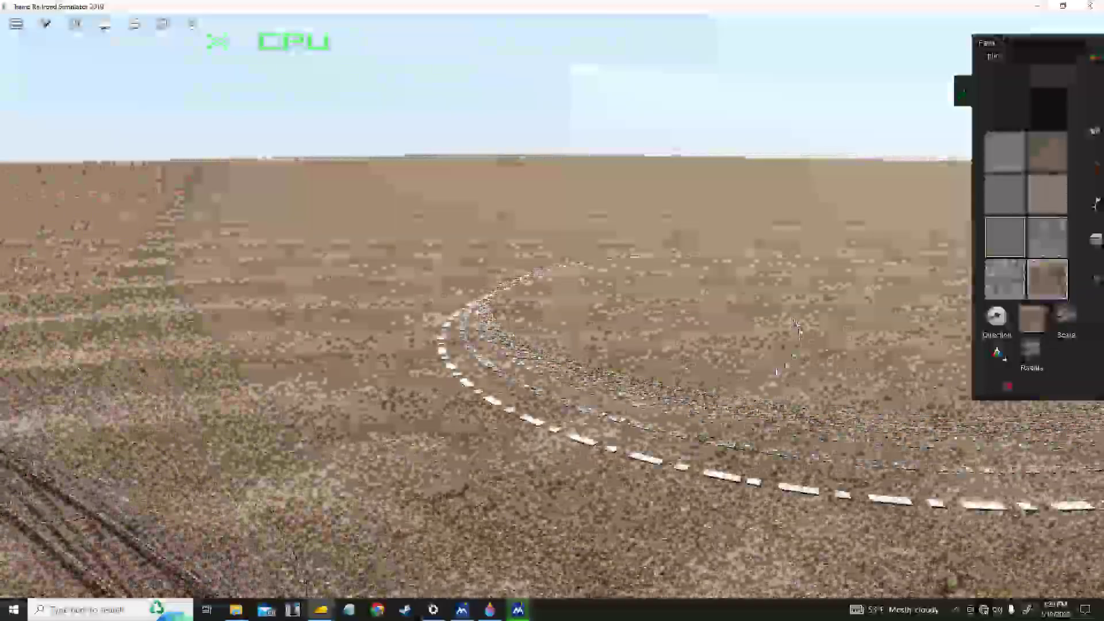
key("Right")
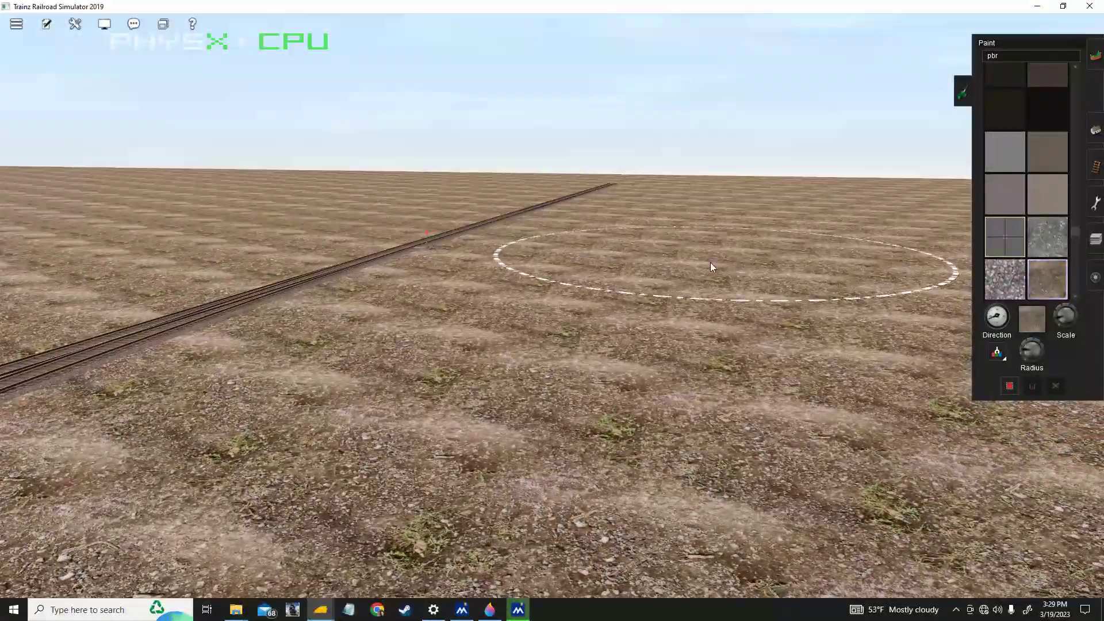
key("Left")
key("Right")
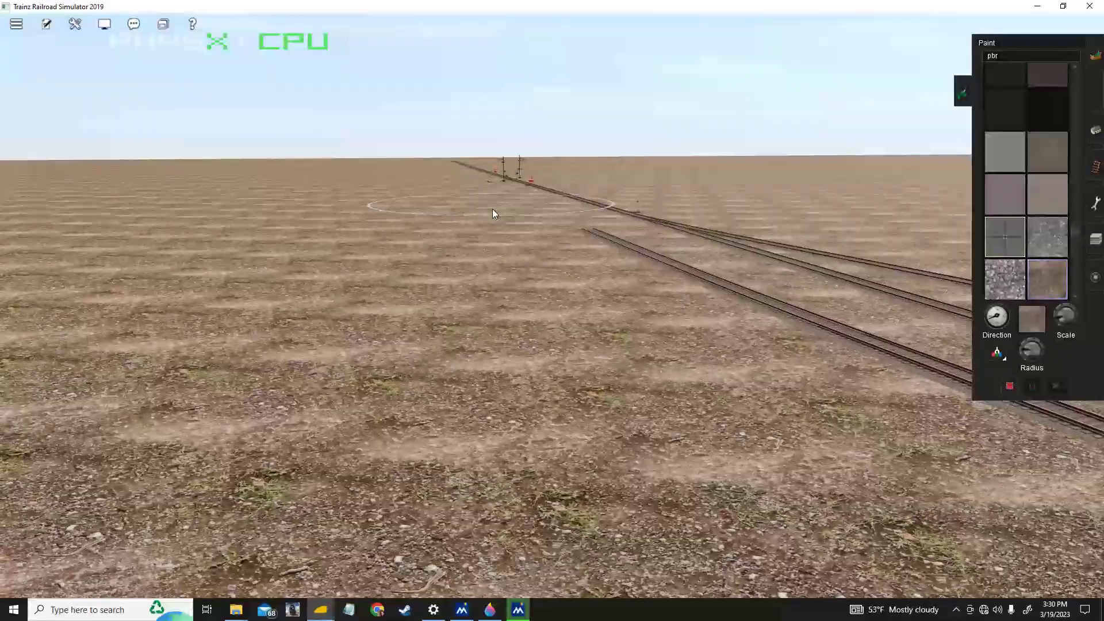
Follow the track to the crossing signals to check the ground there, and collapse the ground paint tools
right_click(492, 208)
right_click(536, 214)
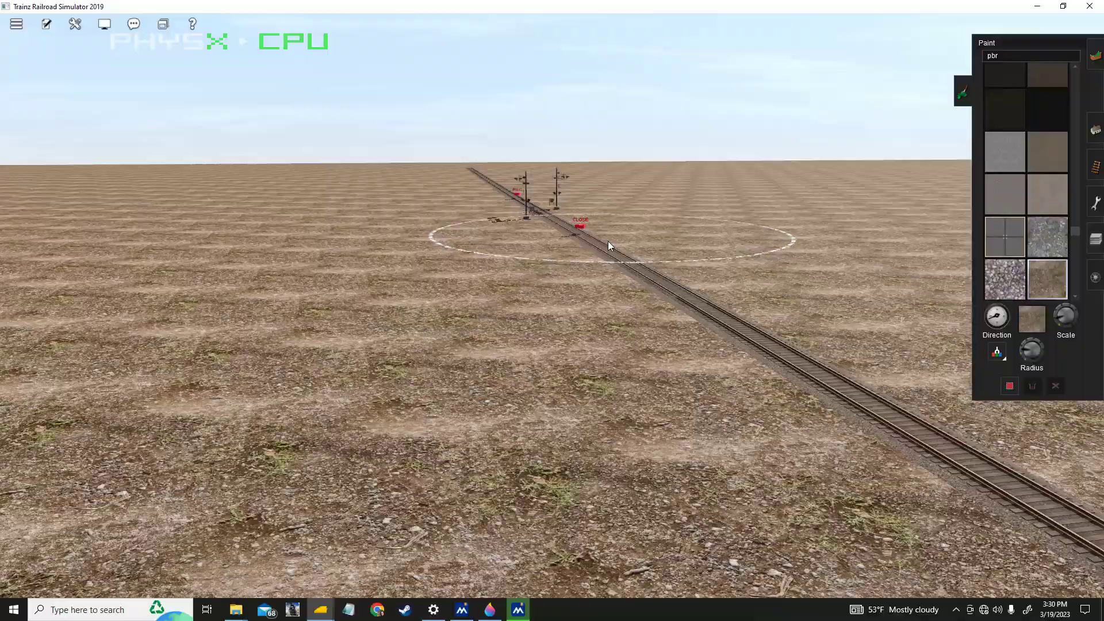
right_click(606, 218)
right_click(360, 309)
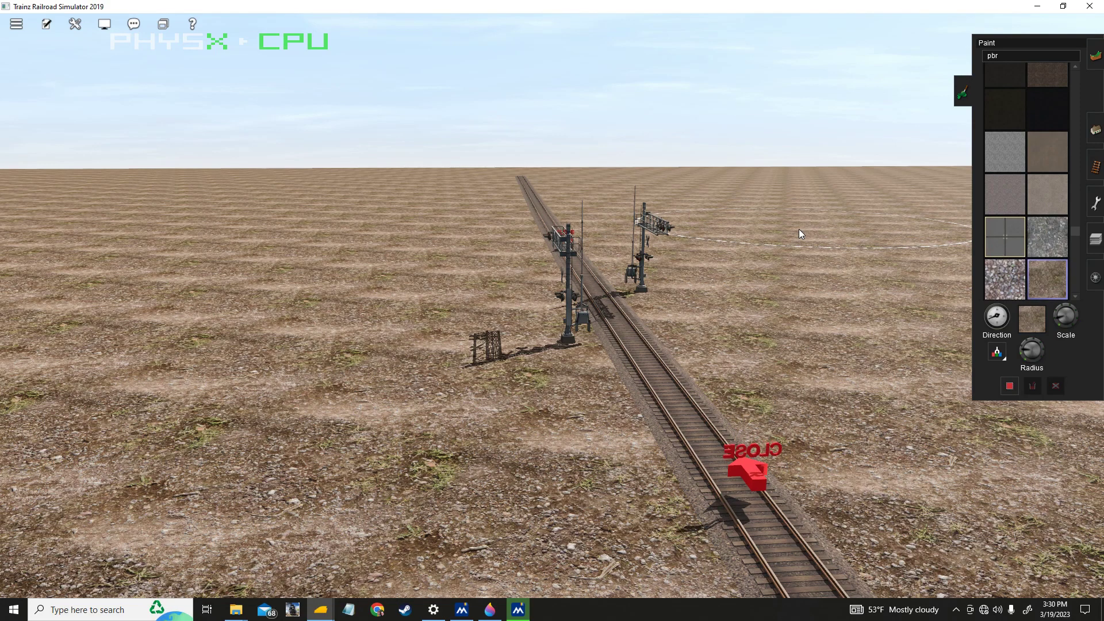
left_click(964, 92)
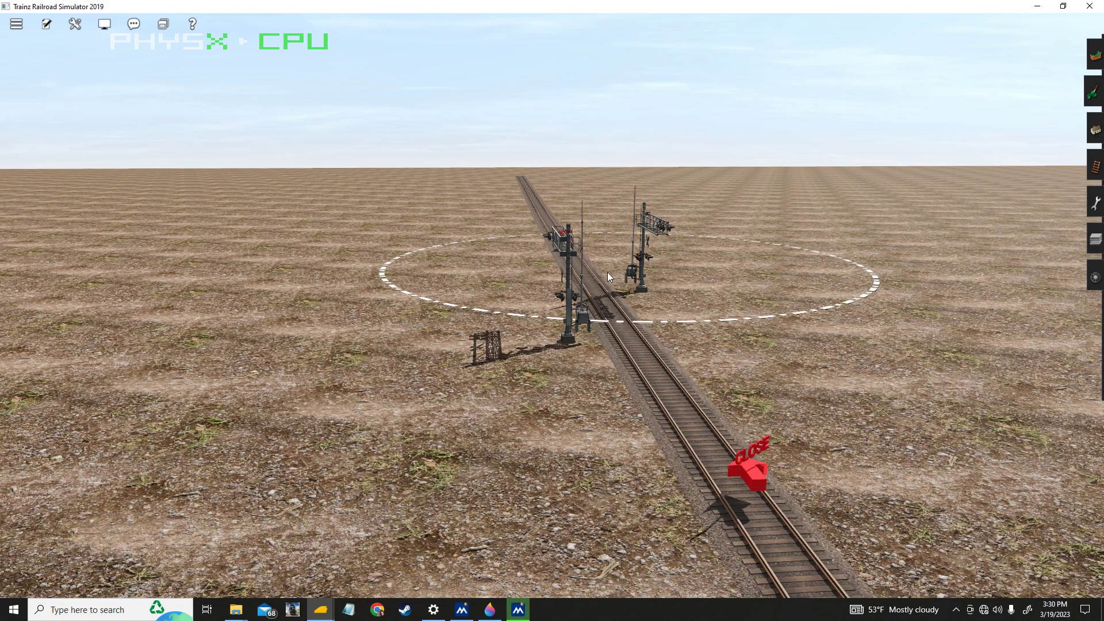